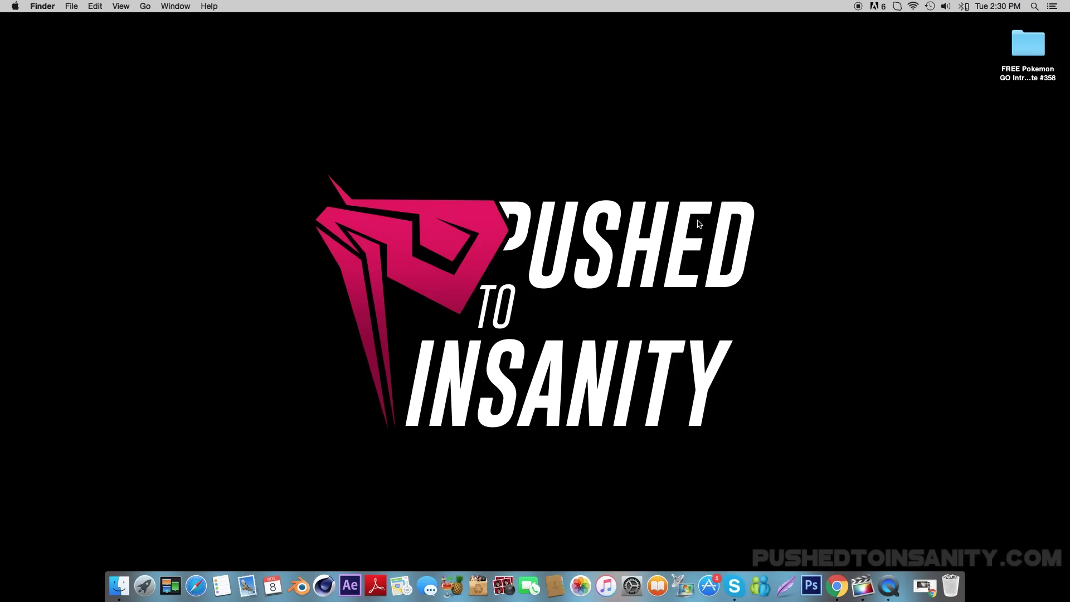
Step: Open the FREE Pokemon GO Intro Template #358 folder and launch Intro 122.blend in Blender
double_click(1027, 46)
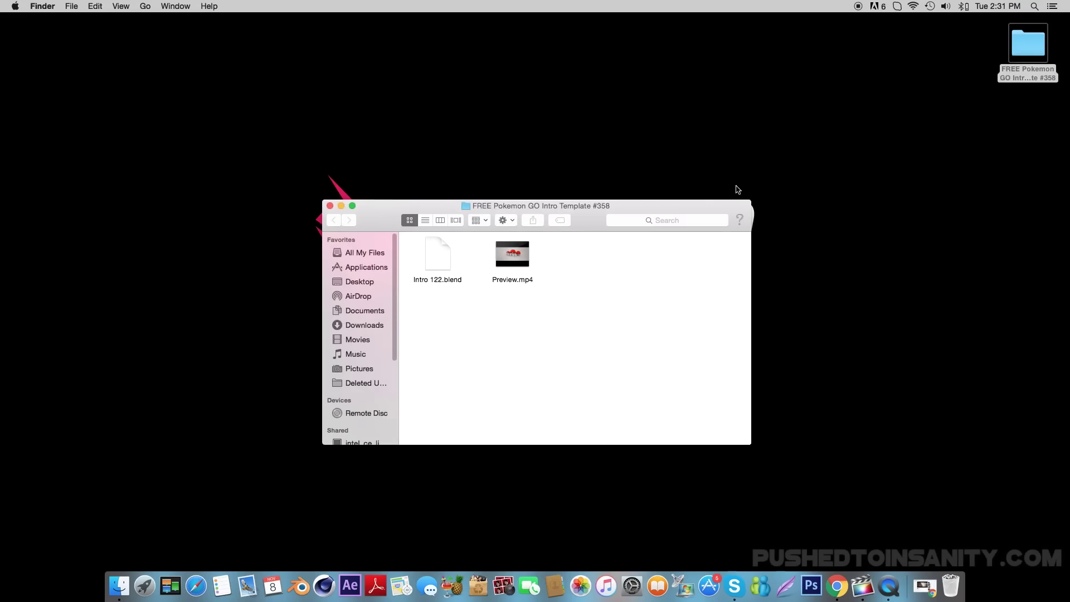
double_click(448, 255)
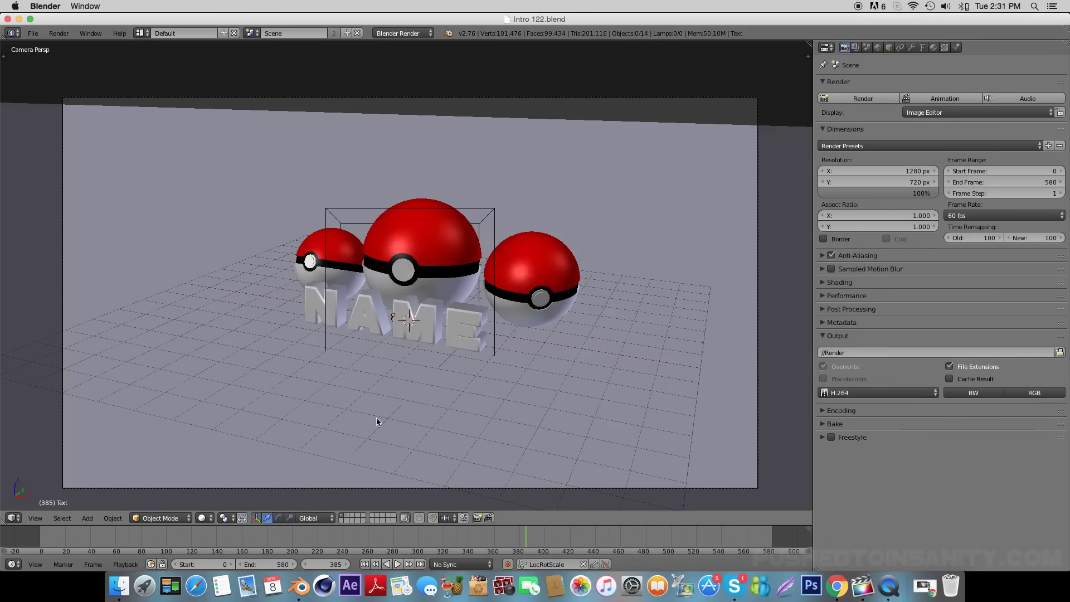
Step: Scrub the timeline from frame 0 until the Pokéballs surround the NAME text
click(43, 539)
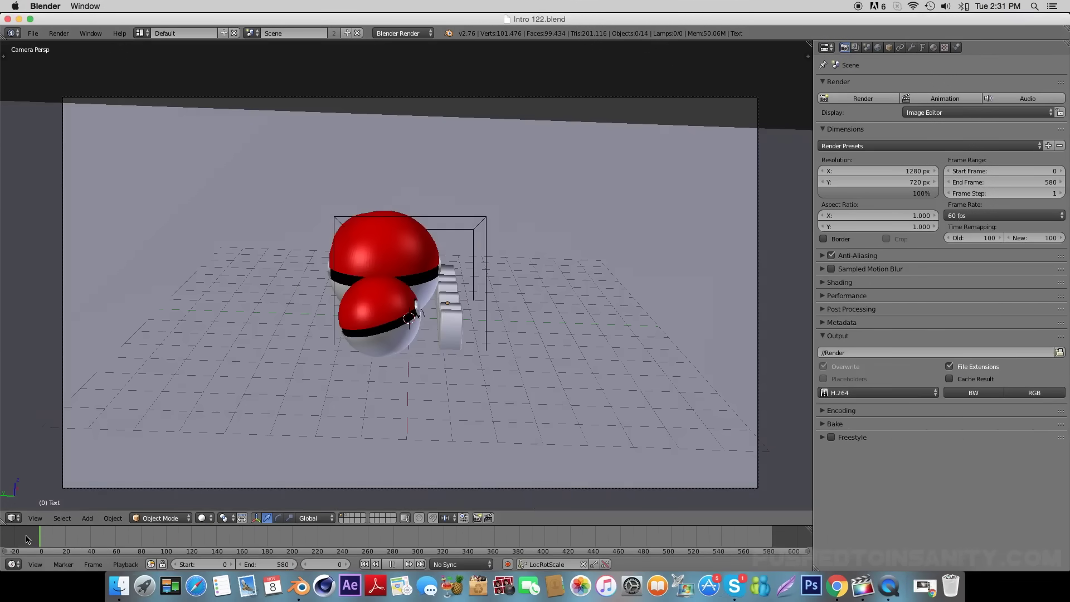
mouse_move(85, 535)
mouse_down()
mouse_move(508, 527)
mouse_move(607, 559)
mouse_move(313, 548)
mouse_up()
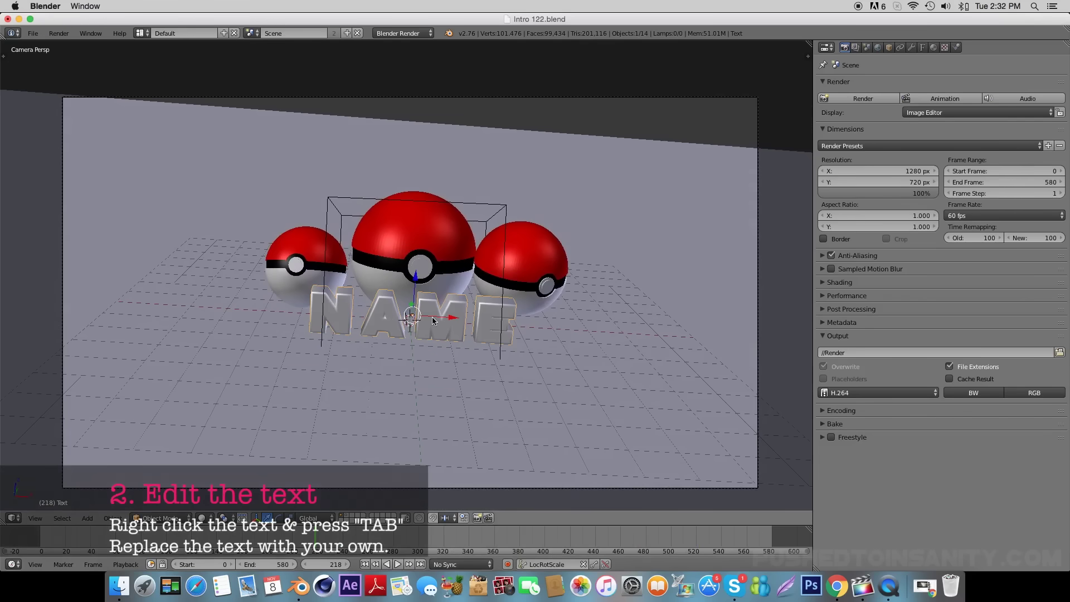
Step: Replace the 3D text NAME with INSANITY in Edit Mode, then leave Edit Mode
key(Tab)
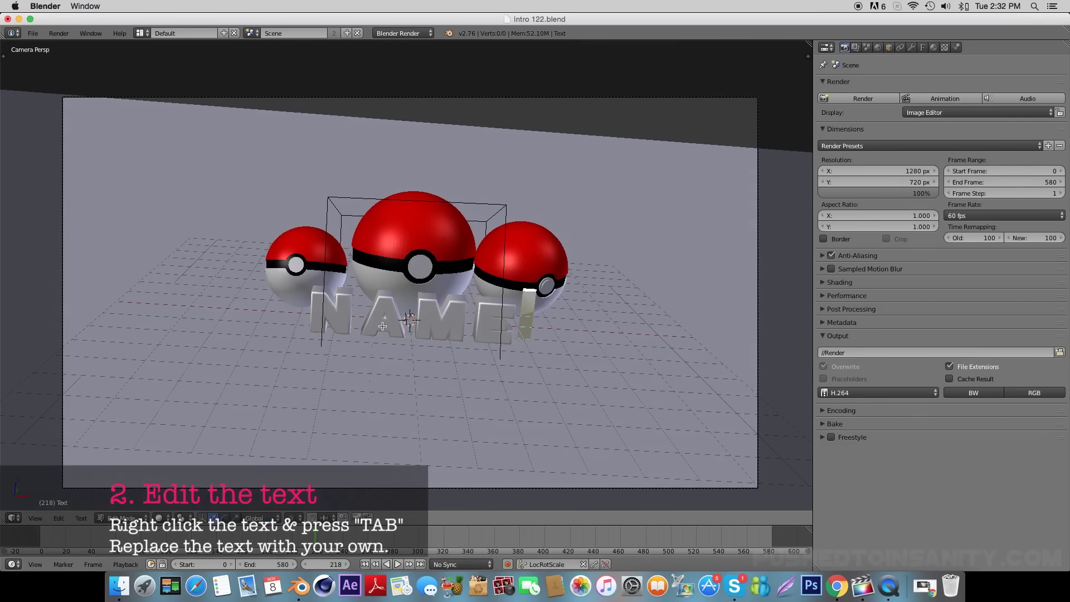
key(BackSpace)
key(BackSpace)
key(BackSpace)
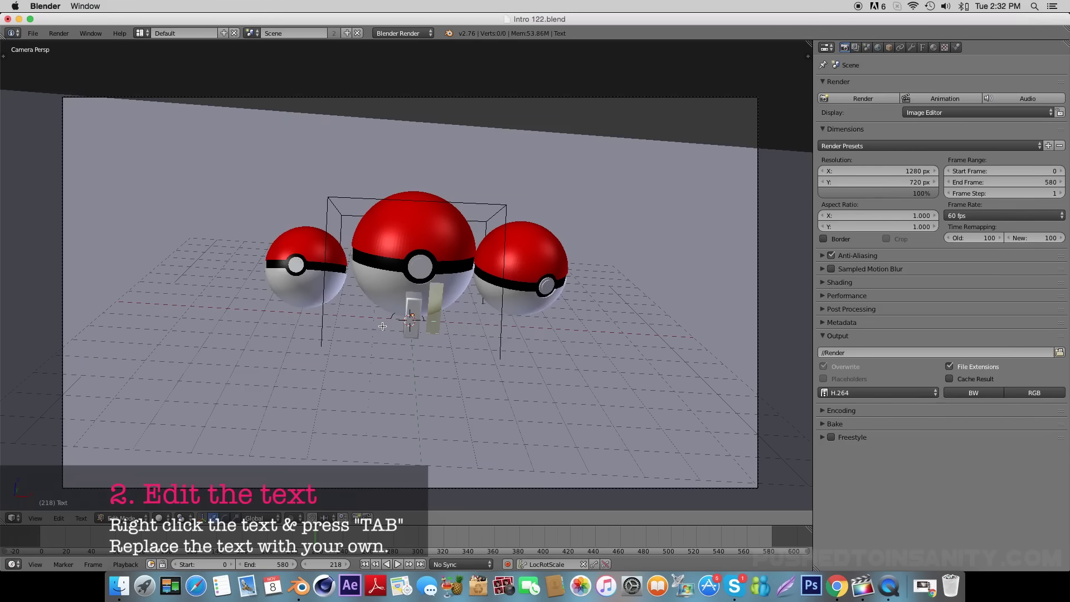
text(NSANI)
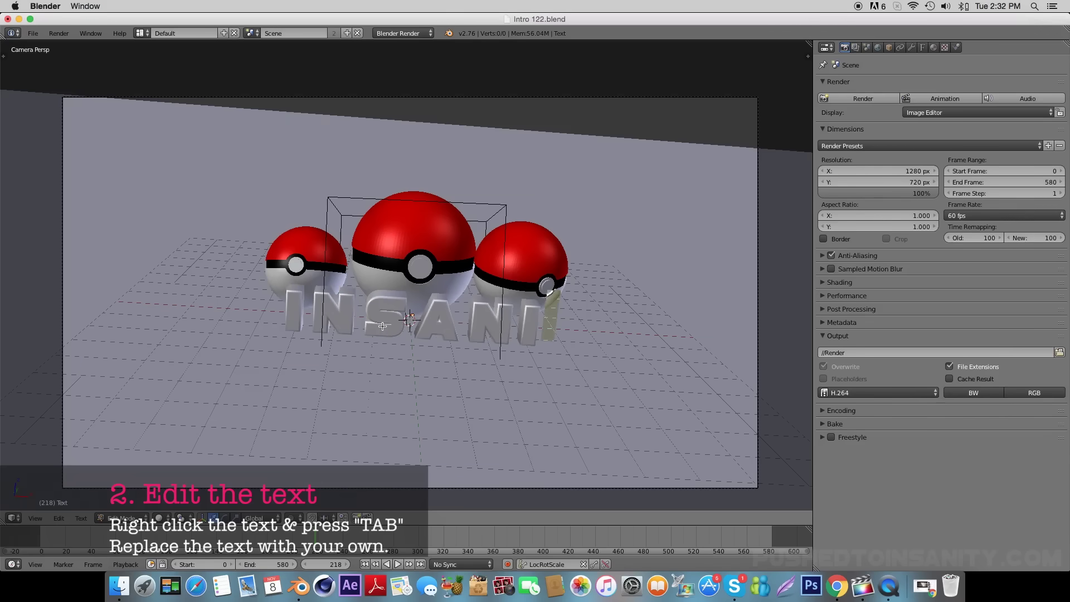
text(TY)
key(Tab)
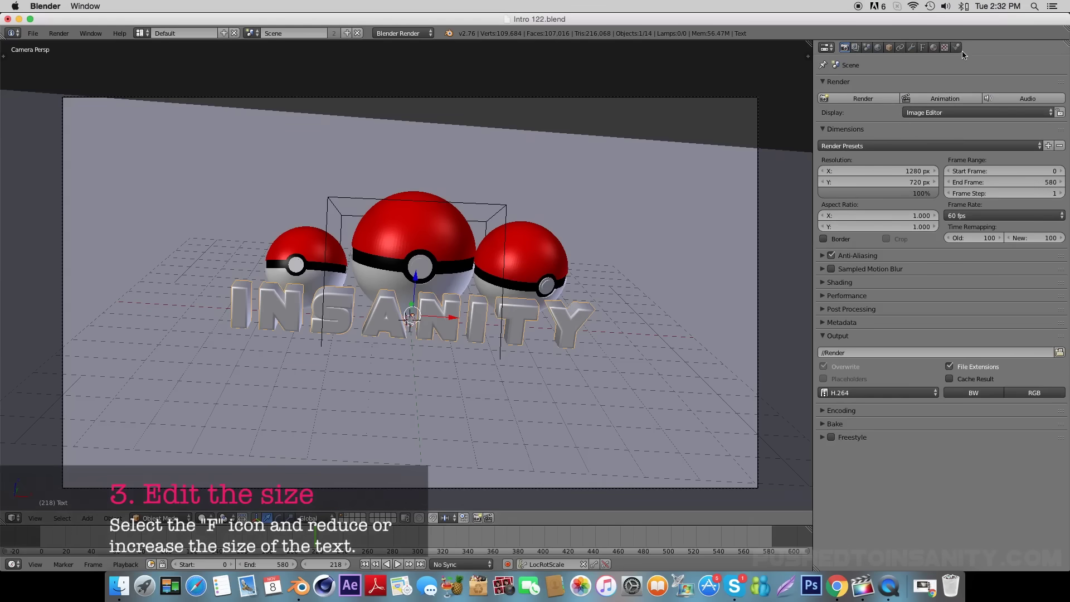
Step: Show the INSANITY text's Text data settings and preview a larger Font Size
click(924, 47)
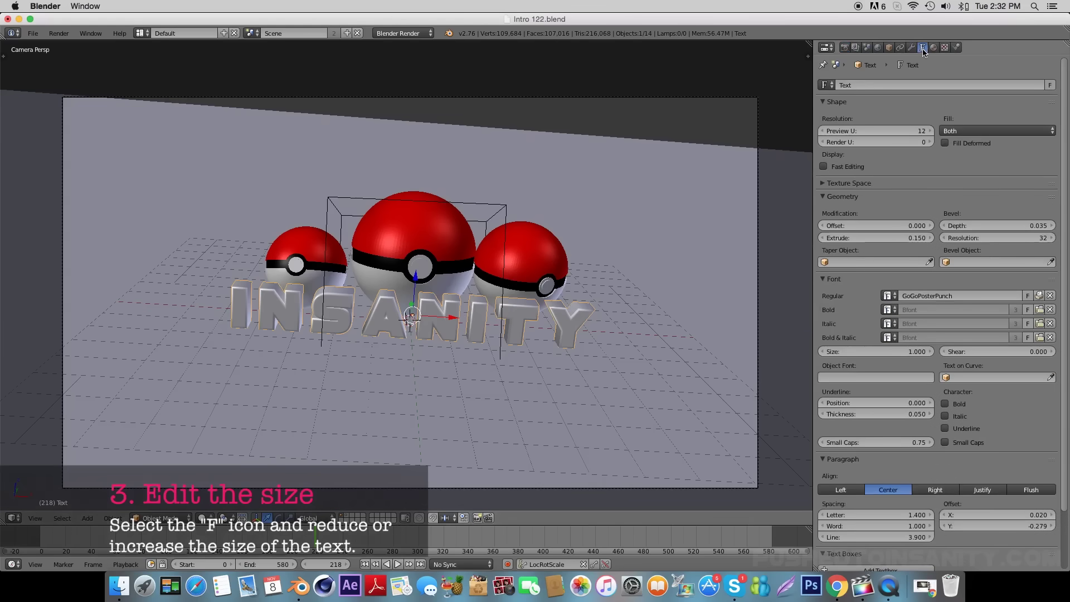
mouse_move(915, 356)
mouse_down()
mouse_move(987, 356)
mouse_move(837, 351)
mouse_up()
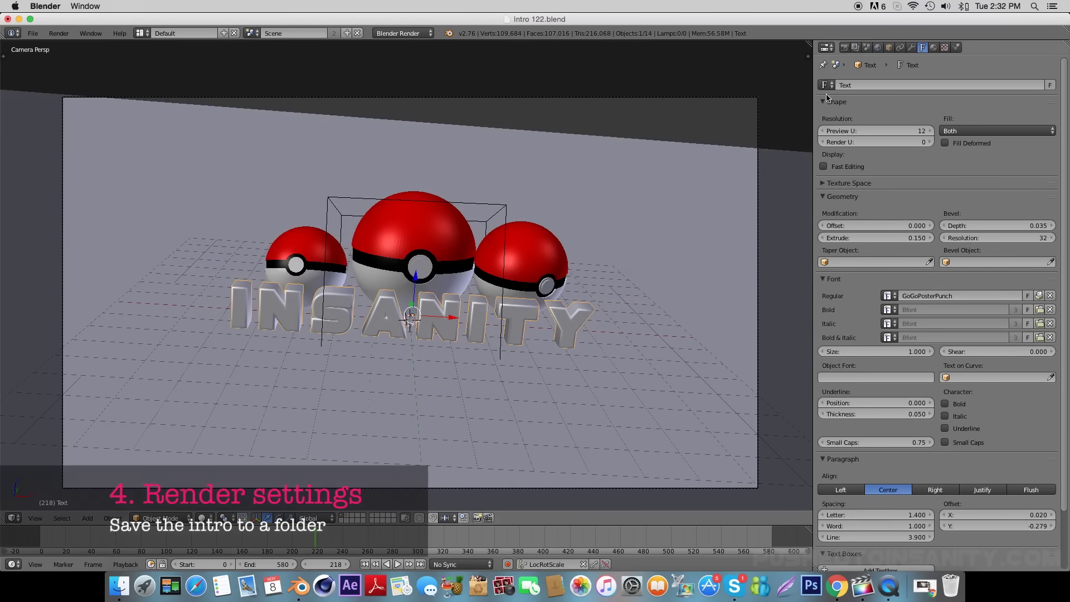
Step: Set the render output path to a file named Intro on the Desktop
click(845, 48)
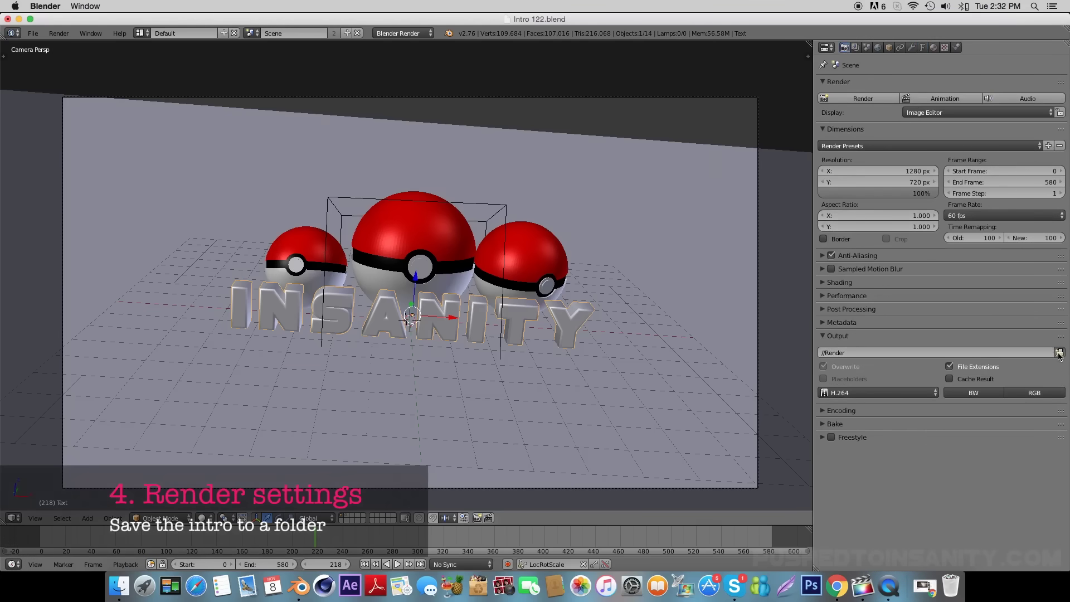
click(1059, 353)
click(34, 140)
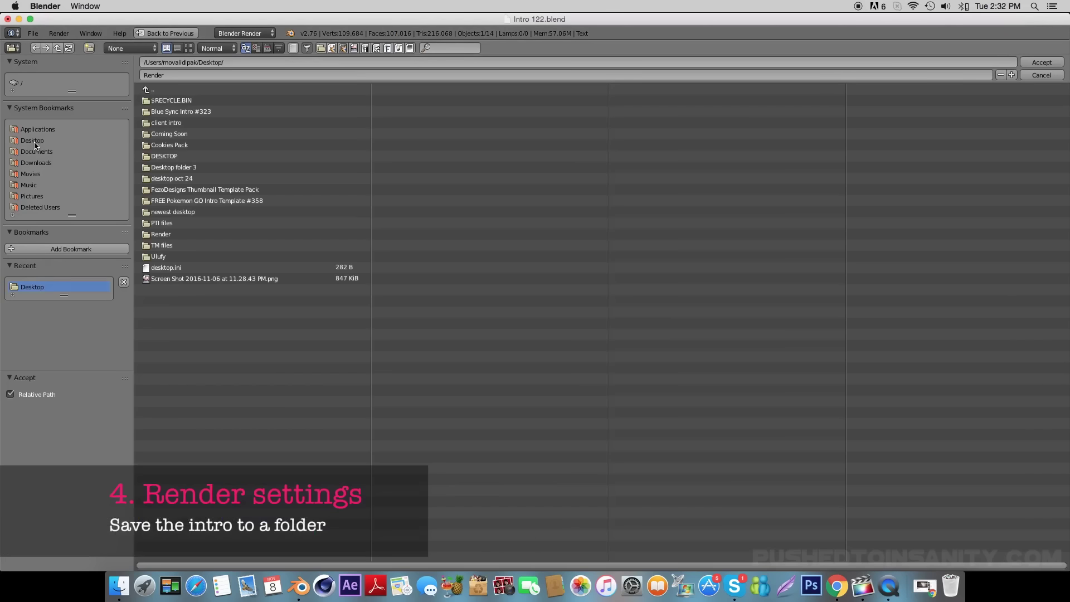
click(190, 76)
click(1041, 63)
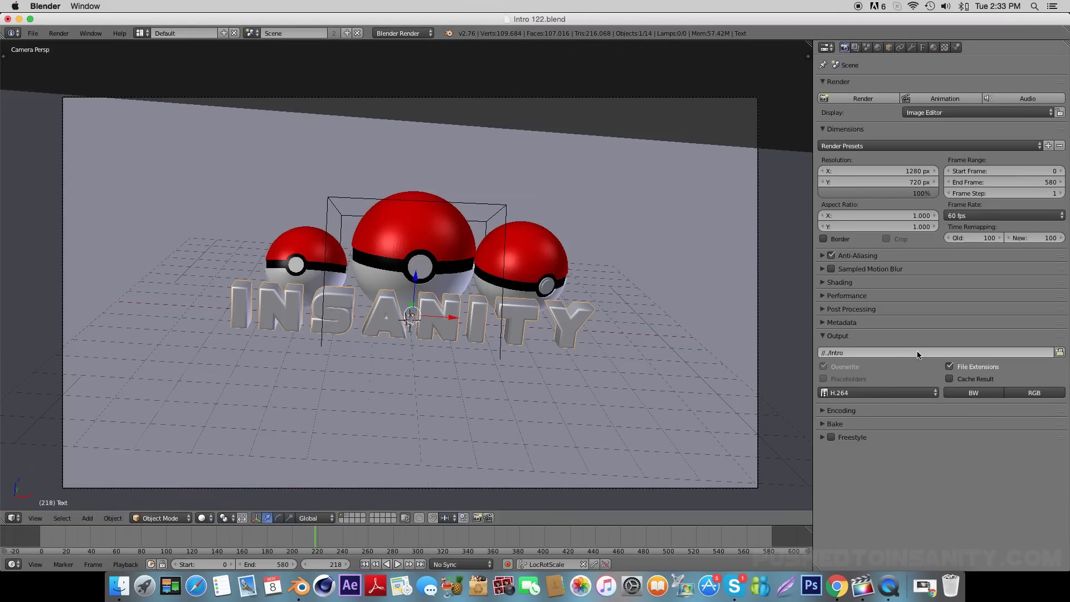
Step: Set the output file format to QuickTime with AAC audio codec
click(826, 392)
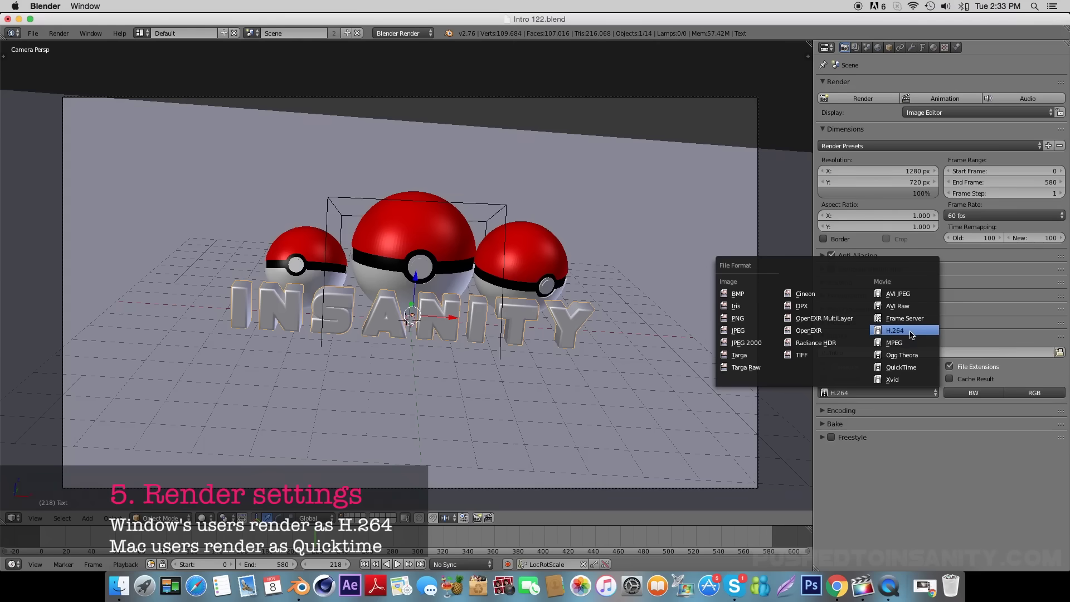
click(925, 372)
click(947, 430)
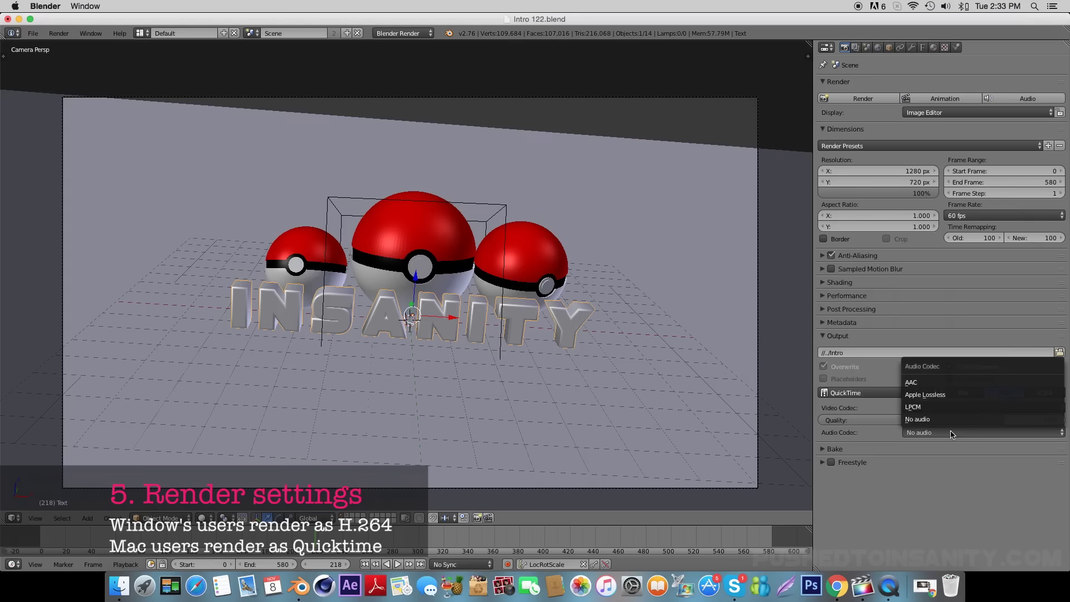
click(941, 389)
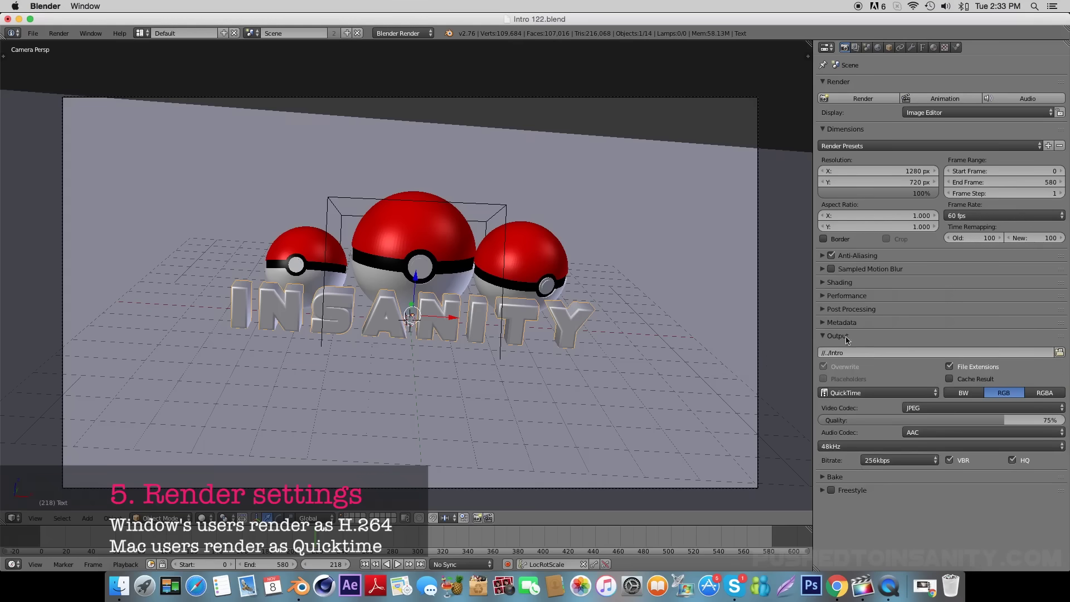
Step: Start rendering the full intro animation from the Render menu
click(58, 34)
click(73, 56)
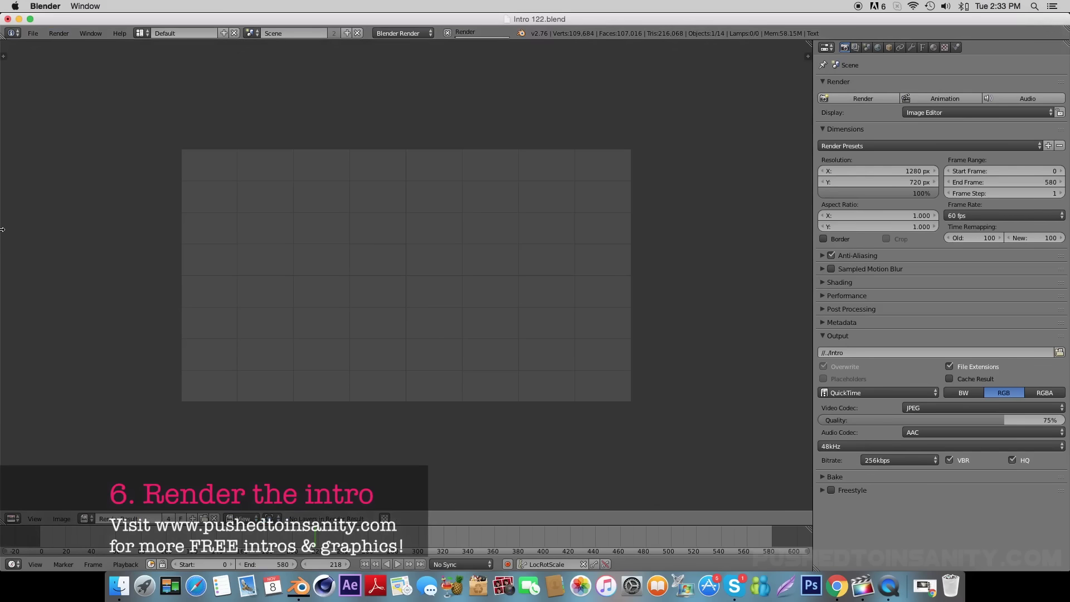